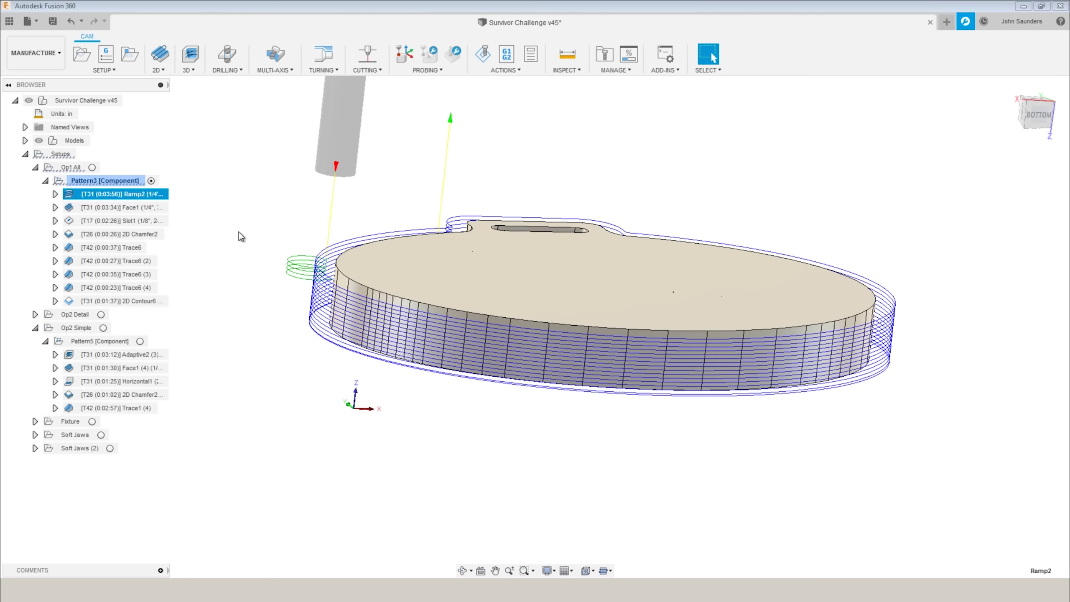
- Open the expression editor for the Slot1 operation's Maximum Roughing Stepdown and begin the expression with tool_d
mouse_move(239, 233)
shift+middle_down()
mouse_move(244, 222)
mouse_move(247, 240)
shift+middle_up()
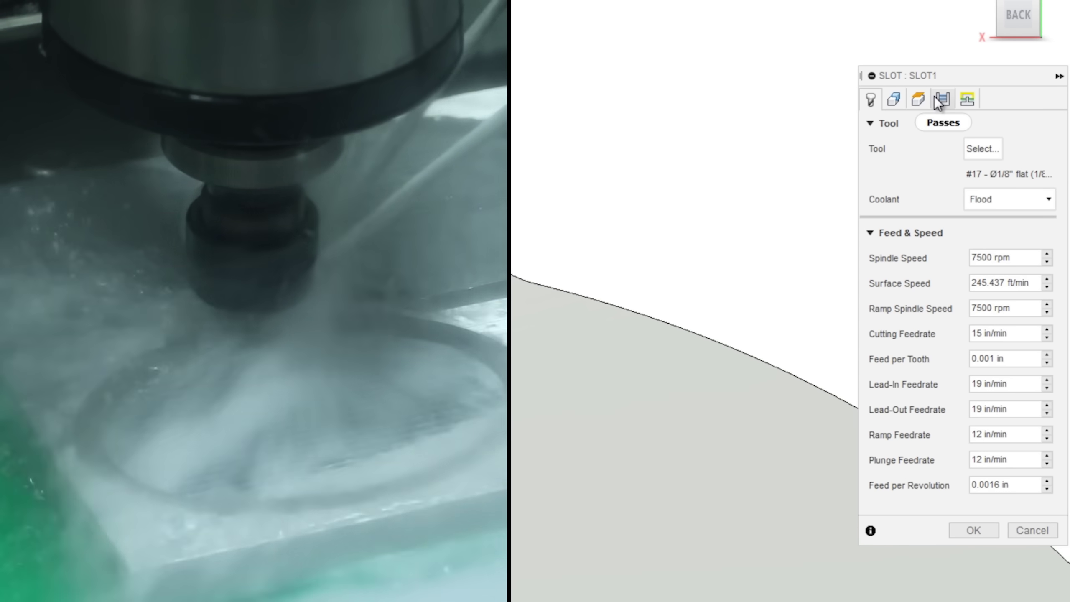
click(935, 97)
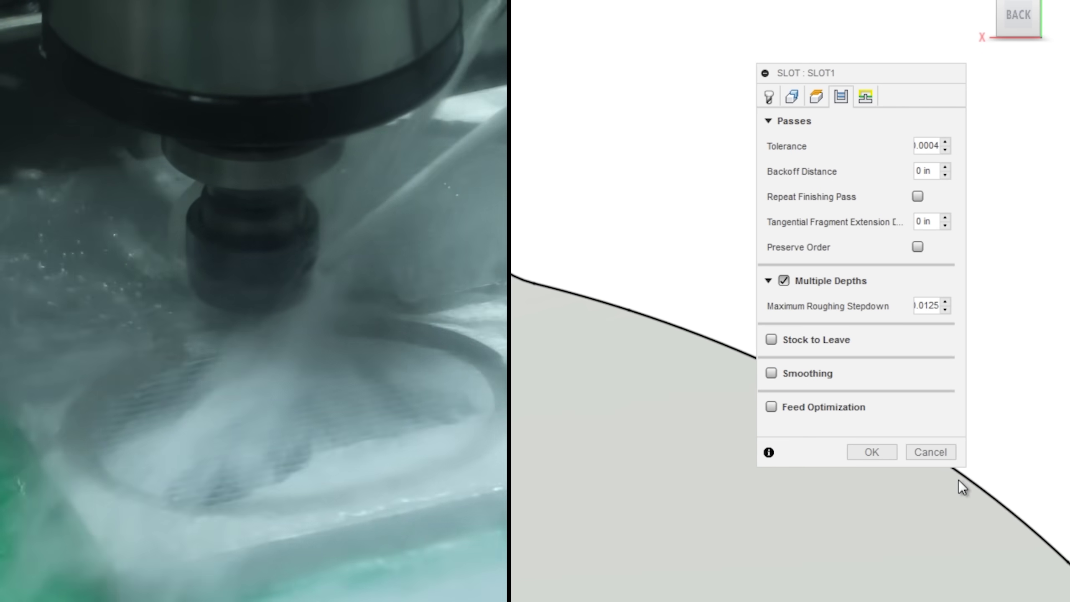
drag(967, 462, 1037, 503)
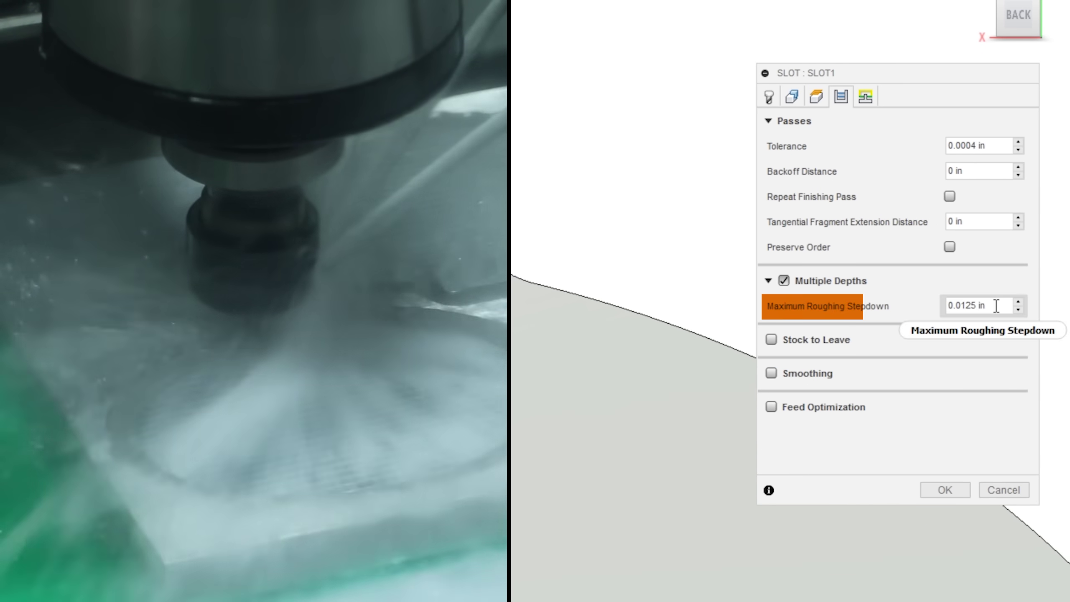
click(1002, 304)
right_click(1002, 304)
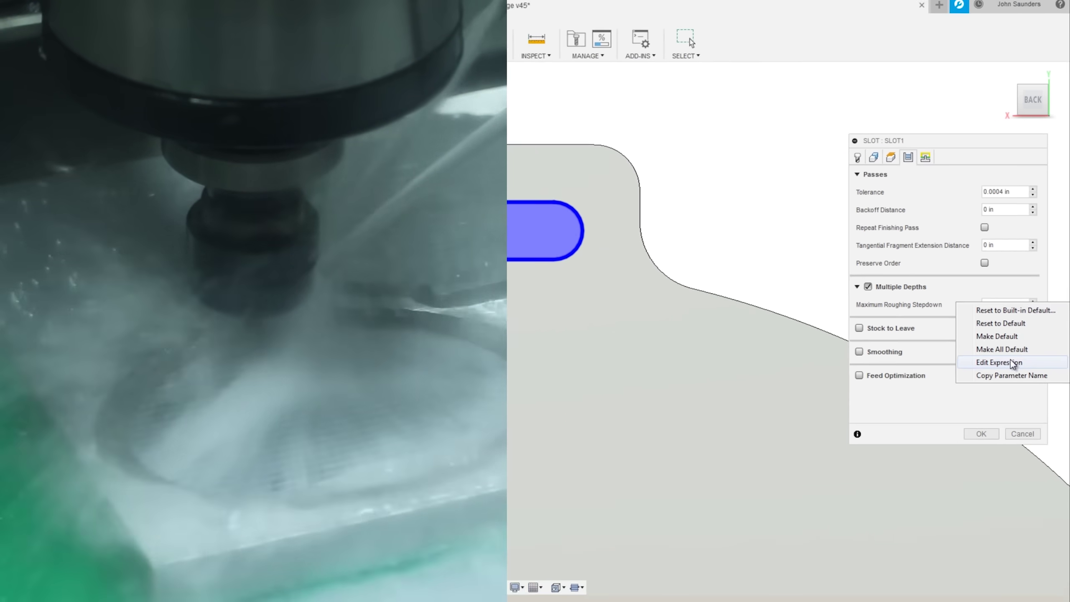
click(983, 376)
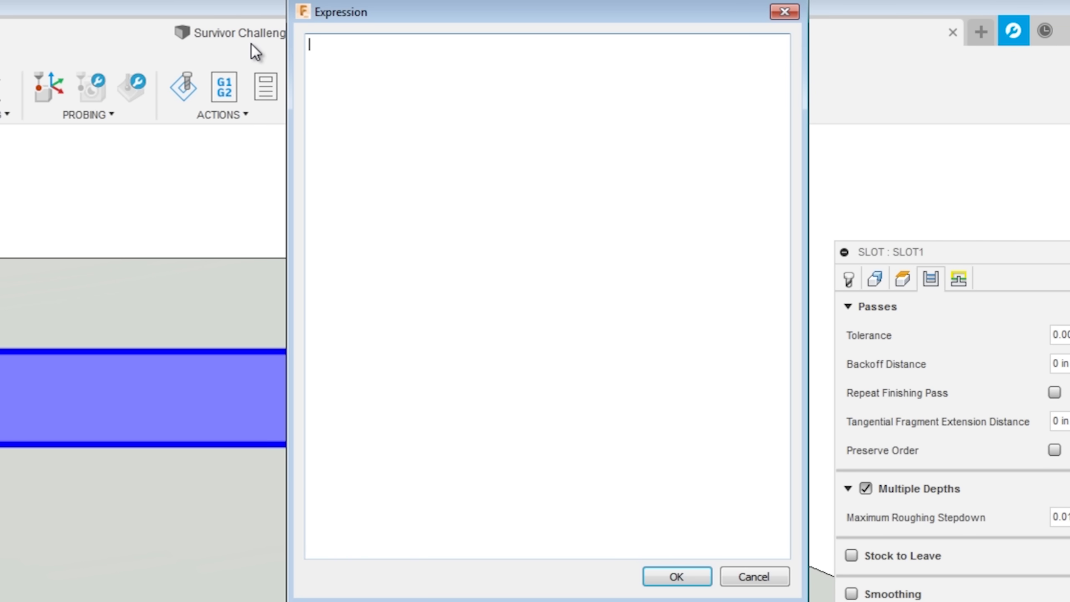
text(tool)
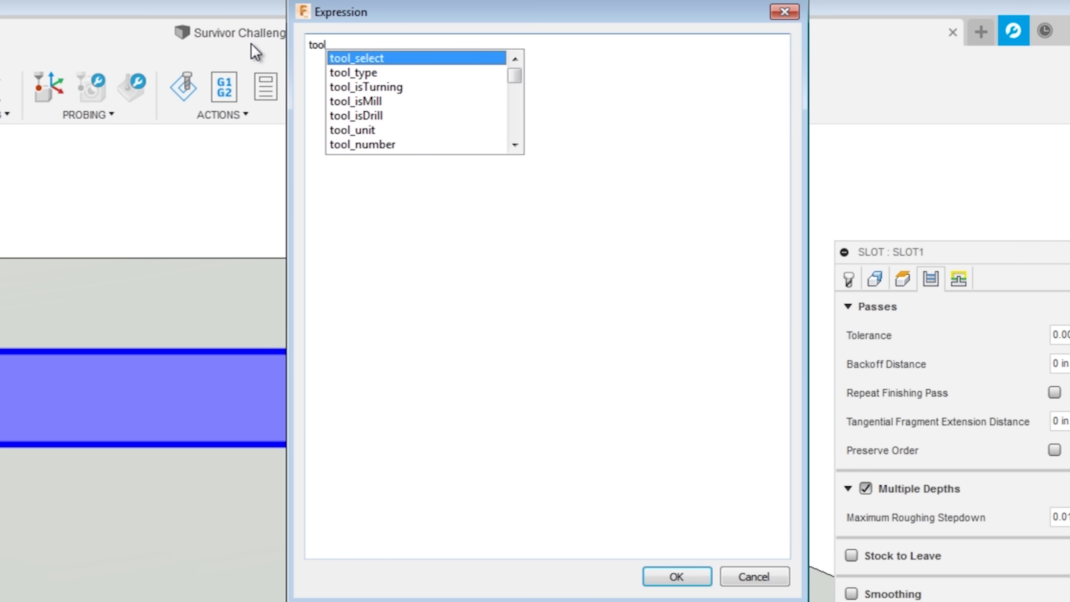
text(_d)
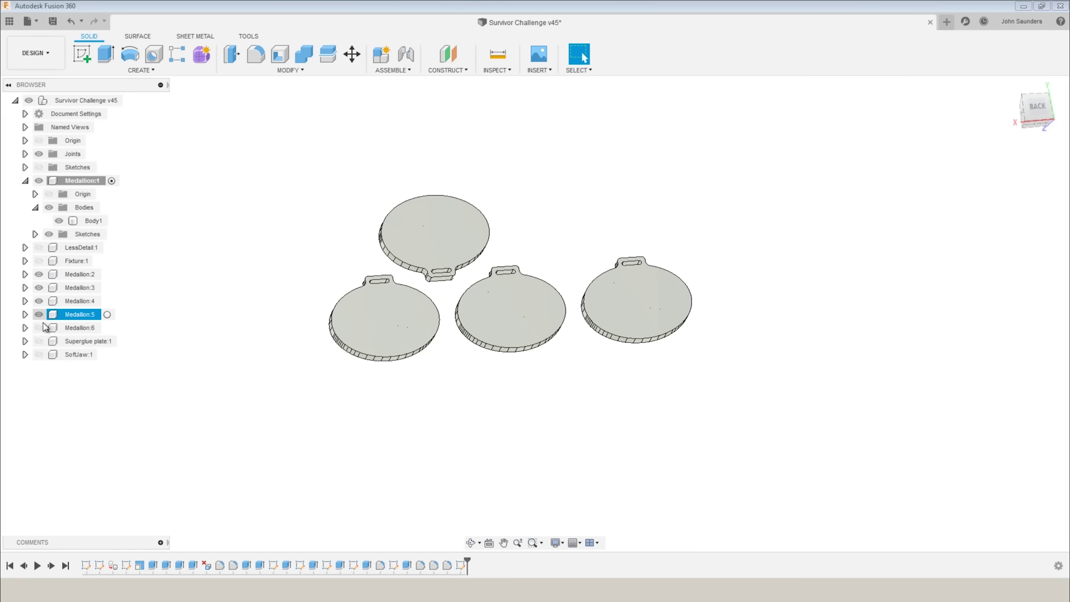
- Show the Medallion:5 and Medallion:6 components in the design
click(39, 314)
click(39, 327)
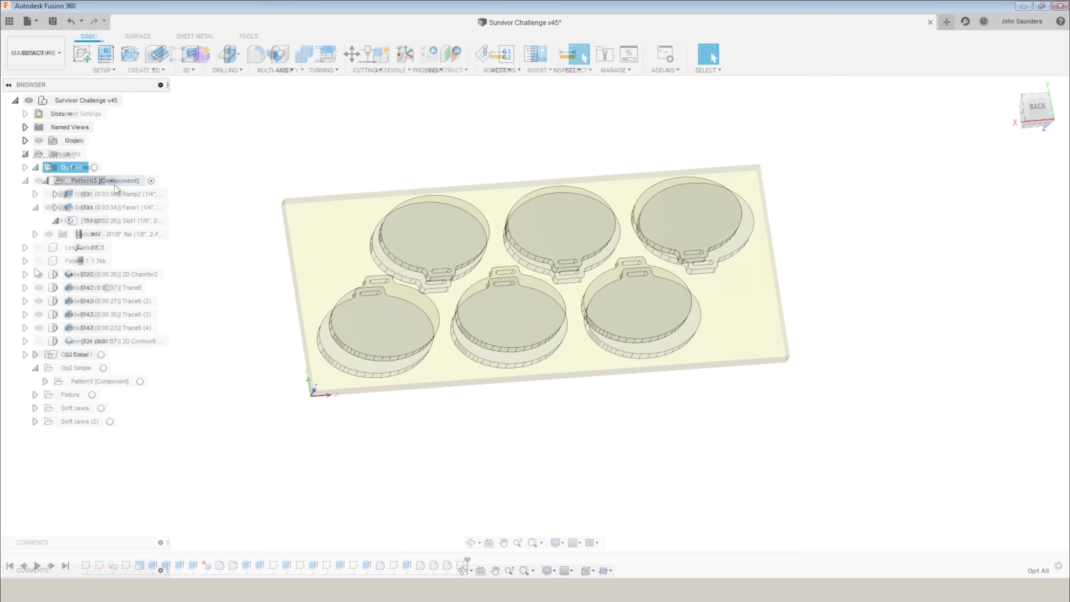
- Examine the Pattern3 toolpaths across all medallions and the Ramp2 toolpath on the single source medallion
click(117, 183)
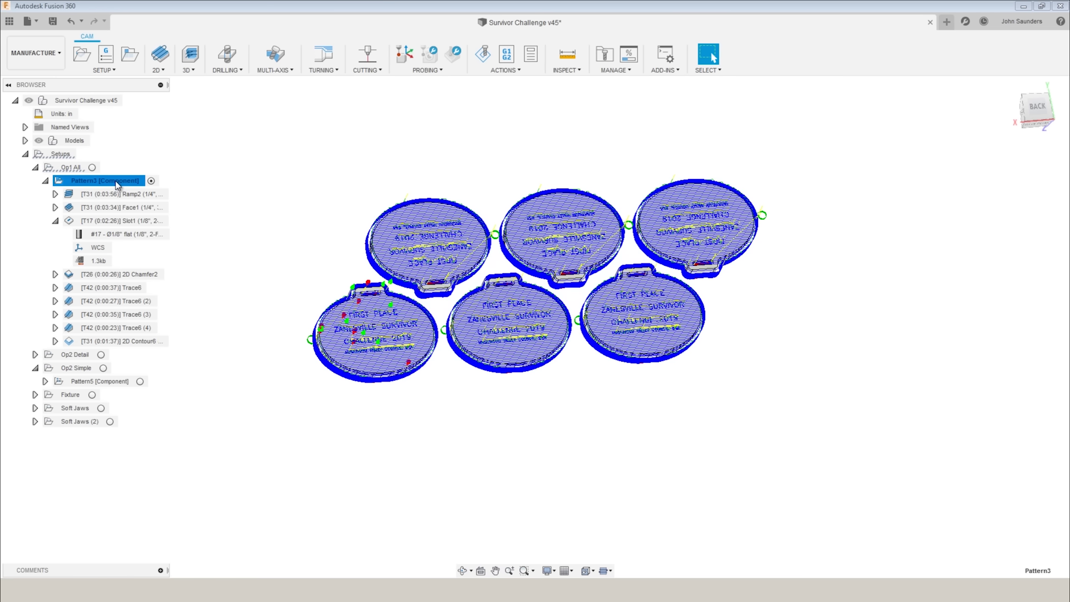
right_click(116, 183)
click(134, 182)
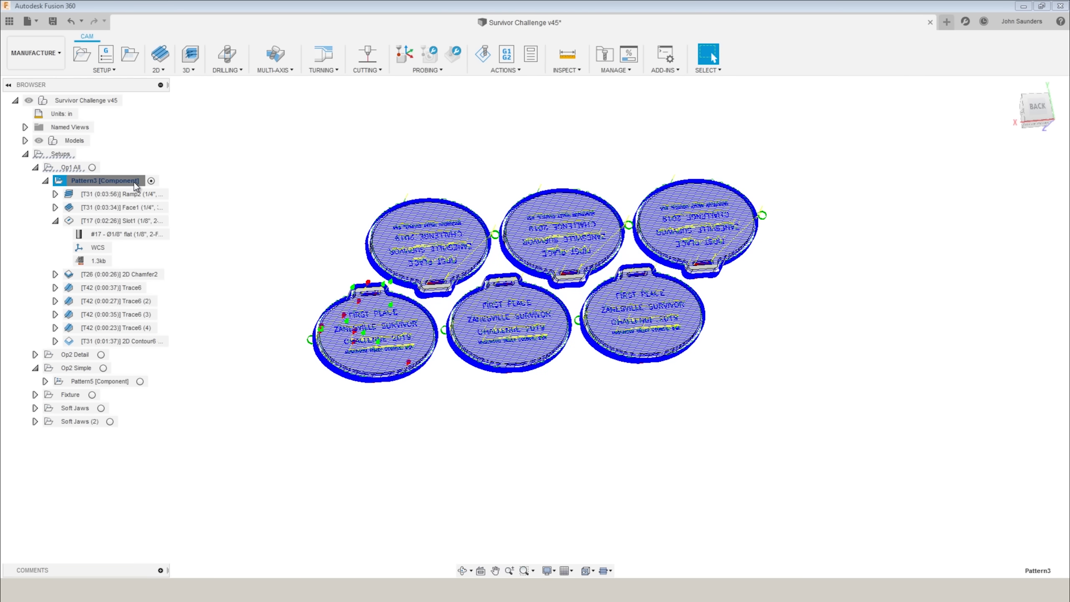
click(101, 195)
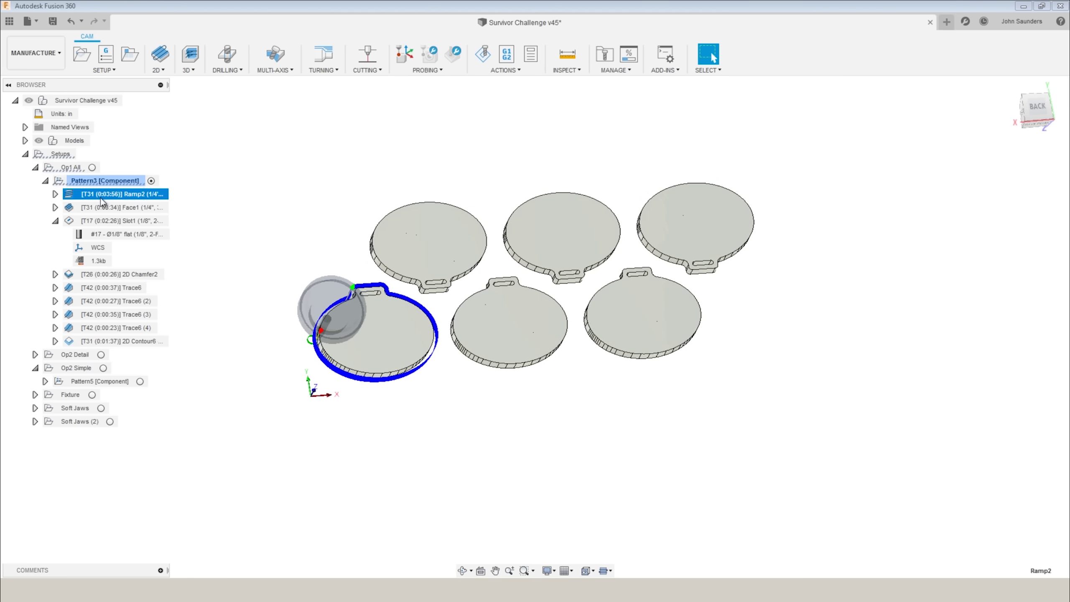
shift+middle_drag(239, 301, 227, 281)
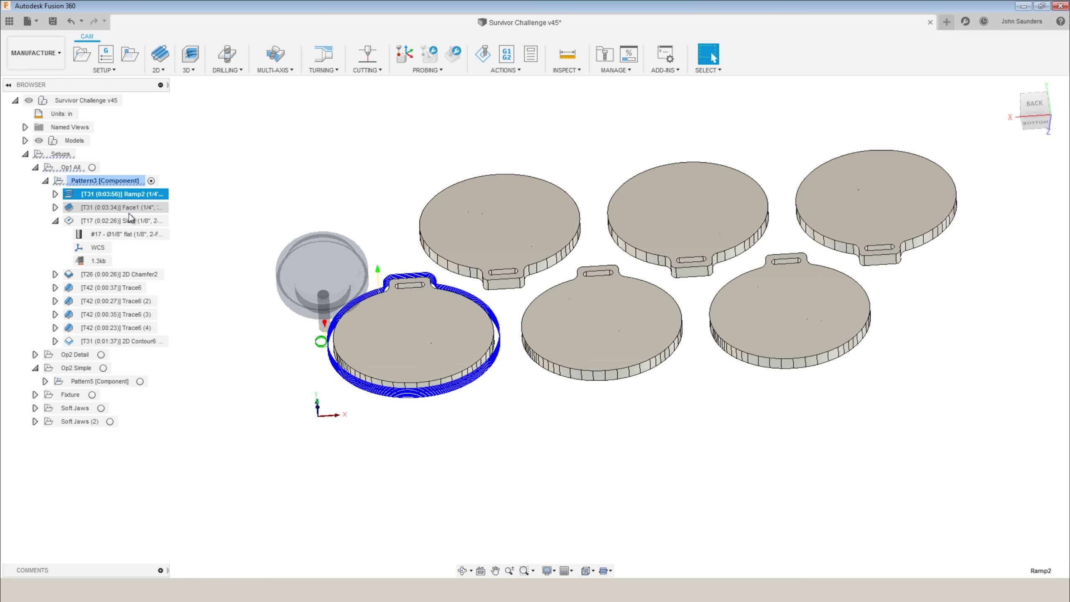
- Switch to the Design workspace and copy the Medallion:1 component
click(47, 67)
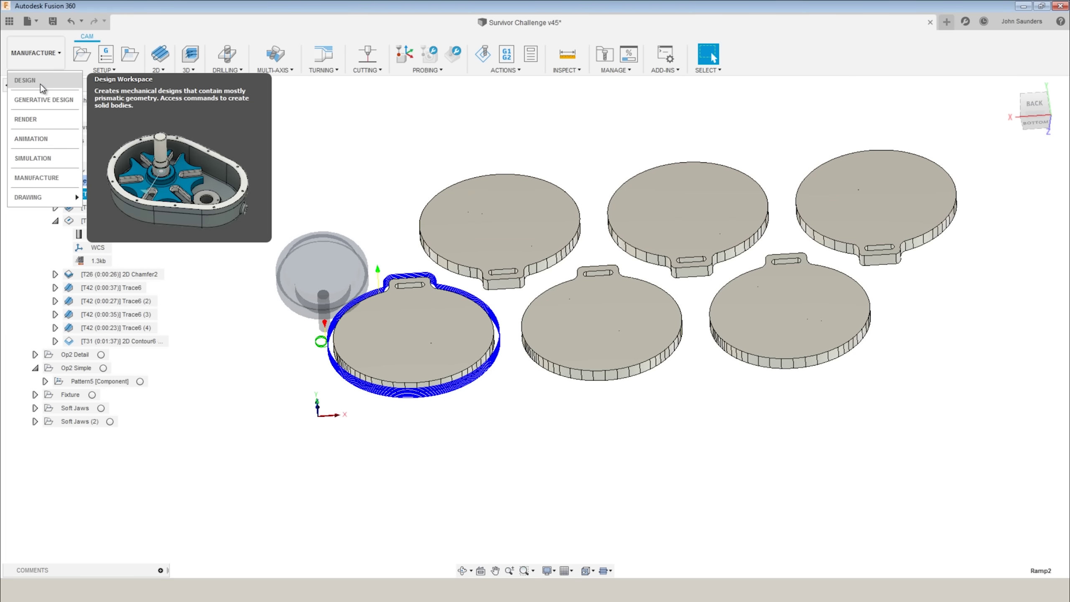
click(40, 84)
right_click(83, 186)
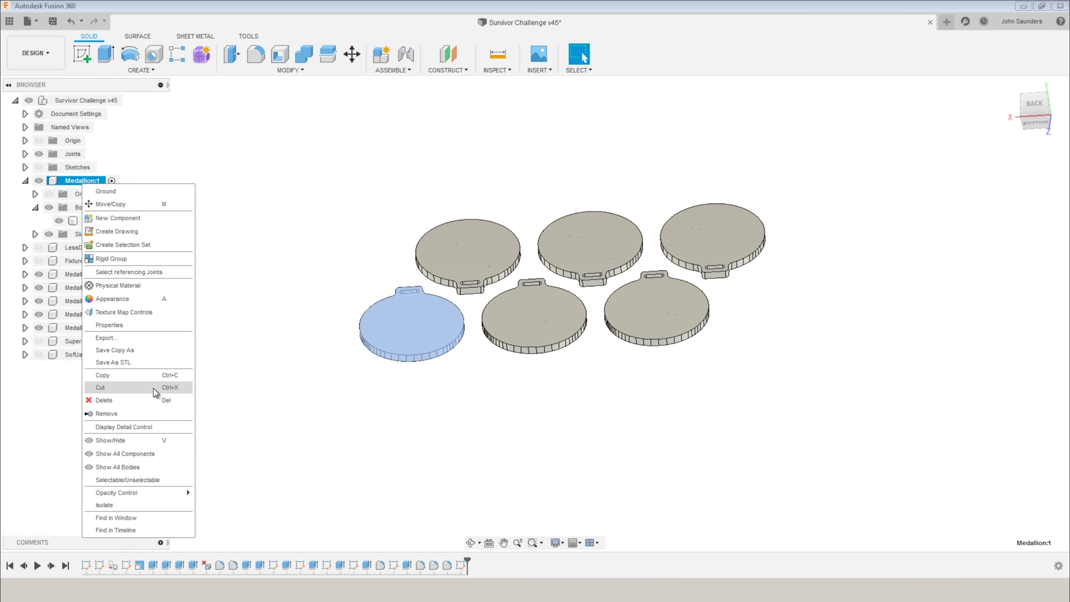
click(147, 373)
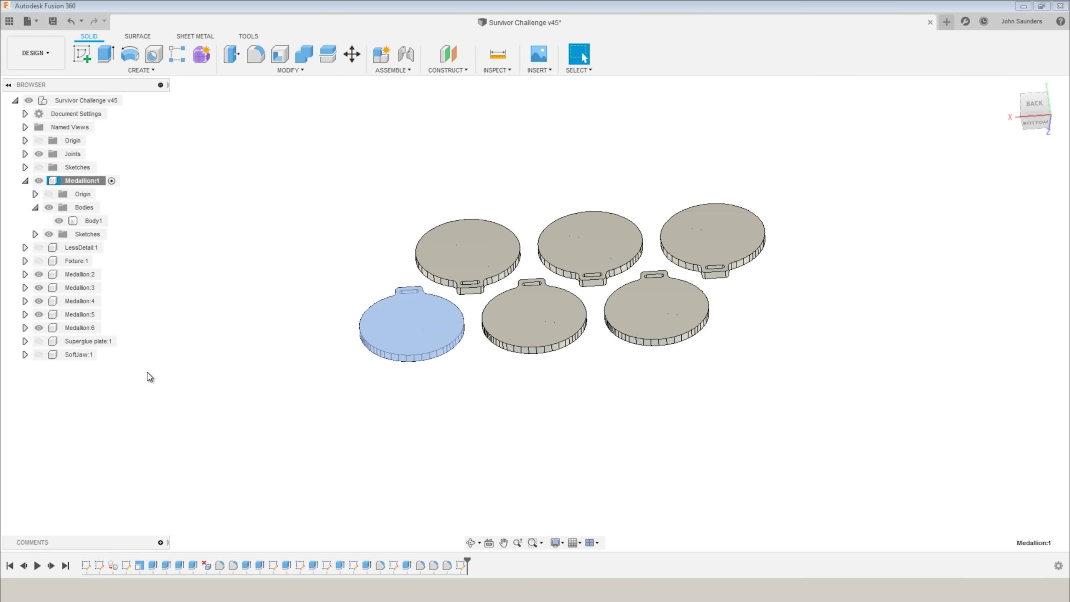
right_click(103, 102)
right_click(87, 104)
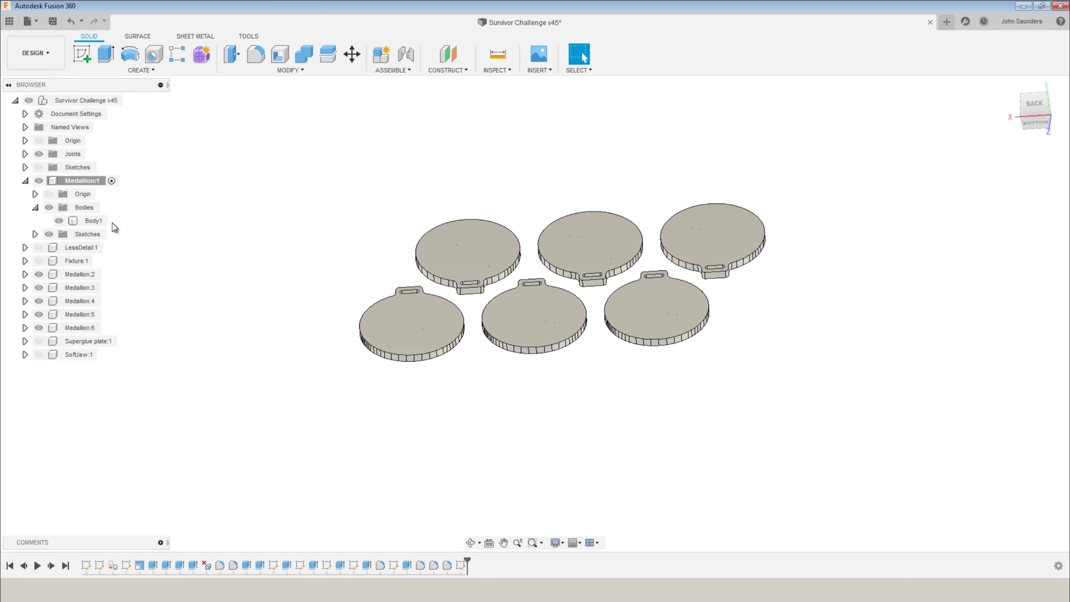
- Paste the copied medallion into the top-level assembly, placing it apart from the other six and rotated about Z
click(81, 182)
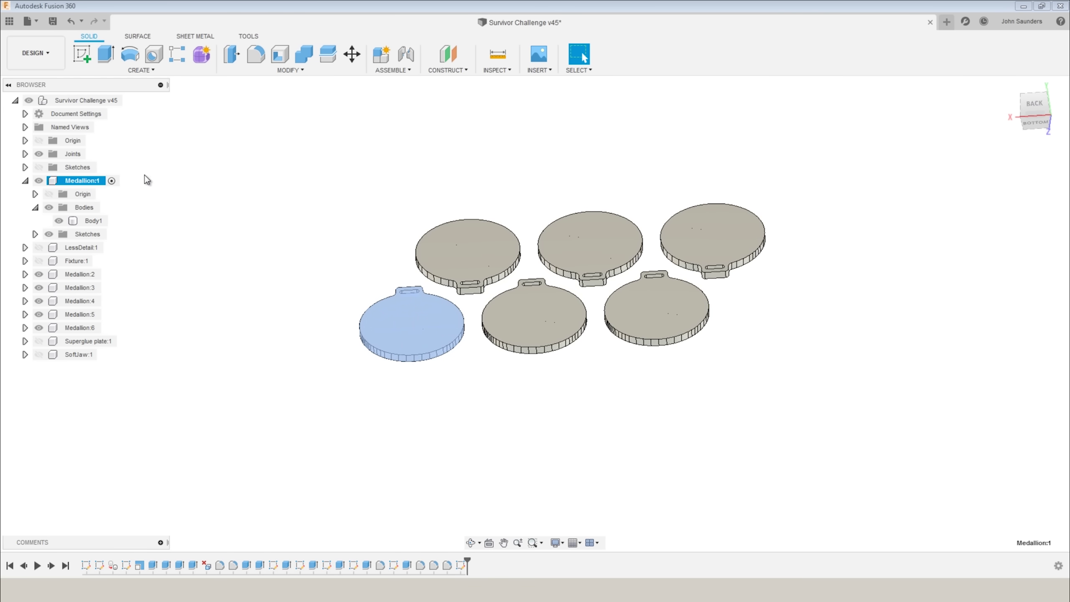
right_click(105, 102)
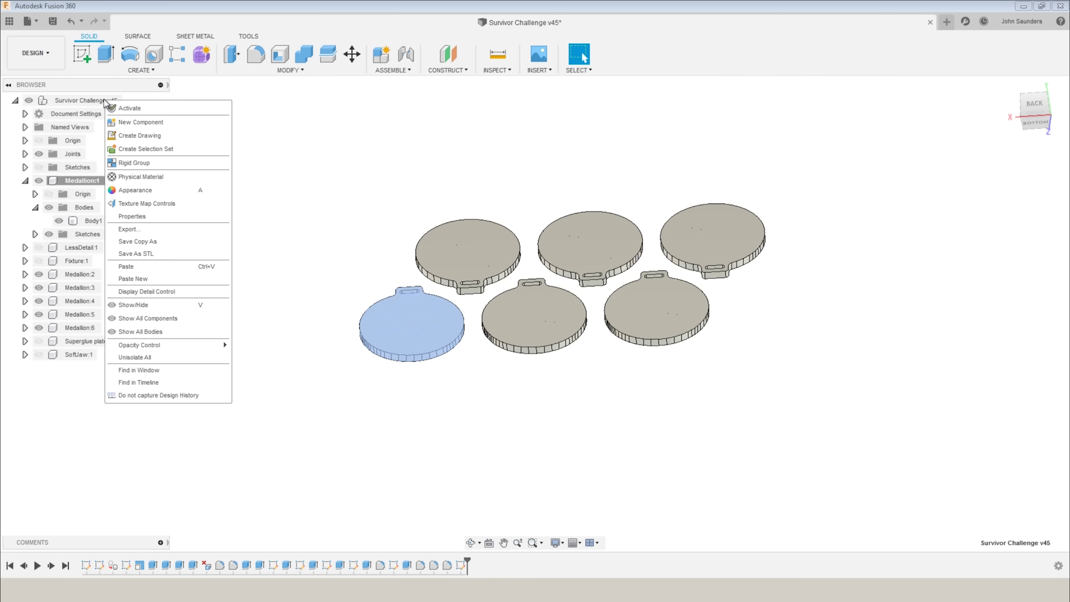
click(165, 279)
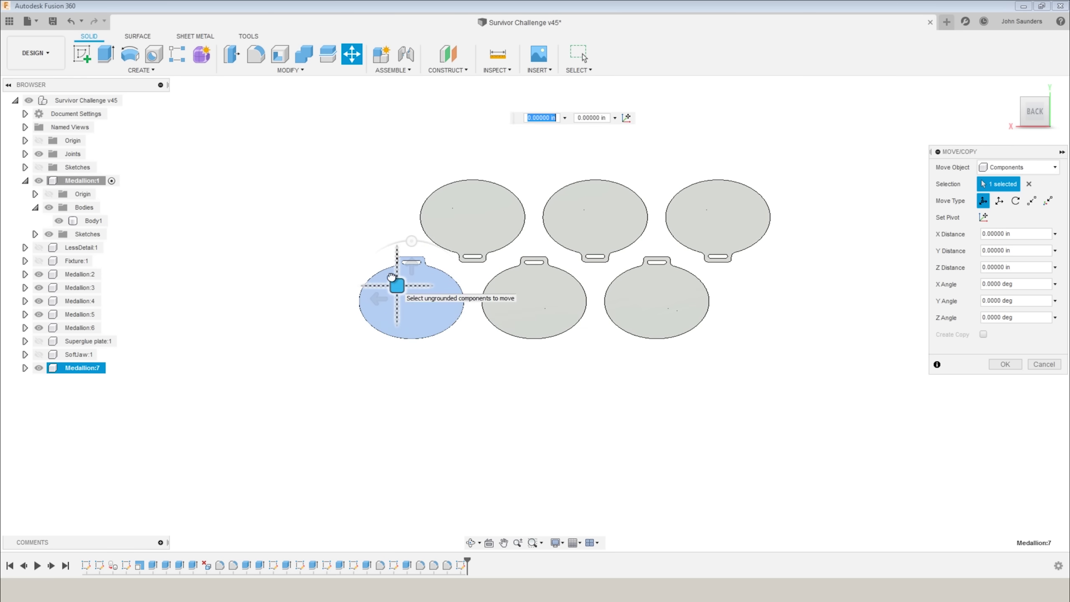
drag(233, 311, 189, 285)
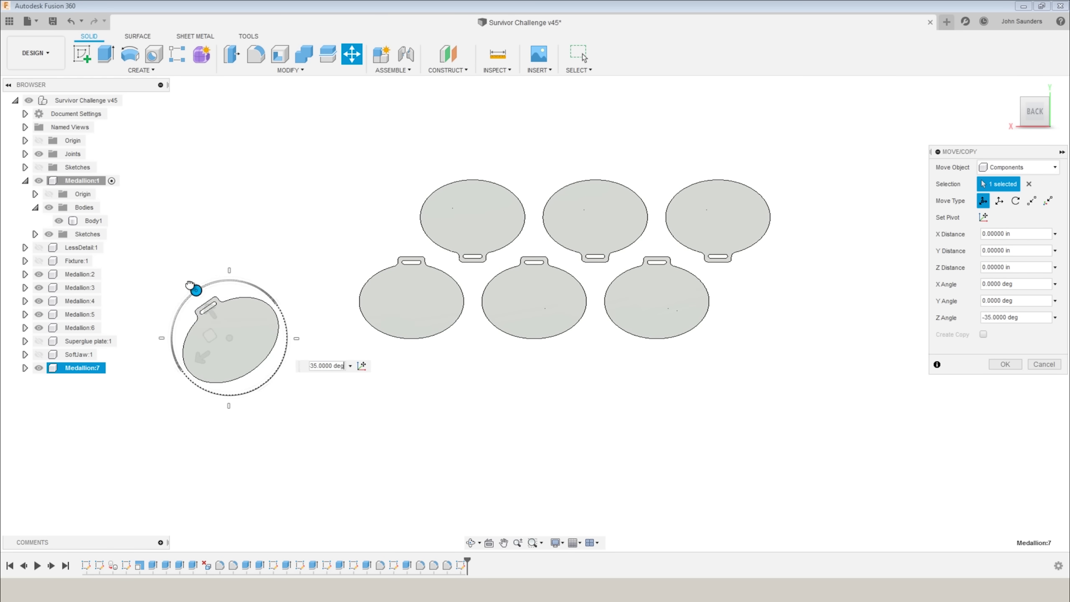
click(1005, 364)
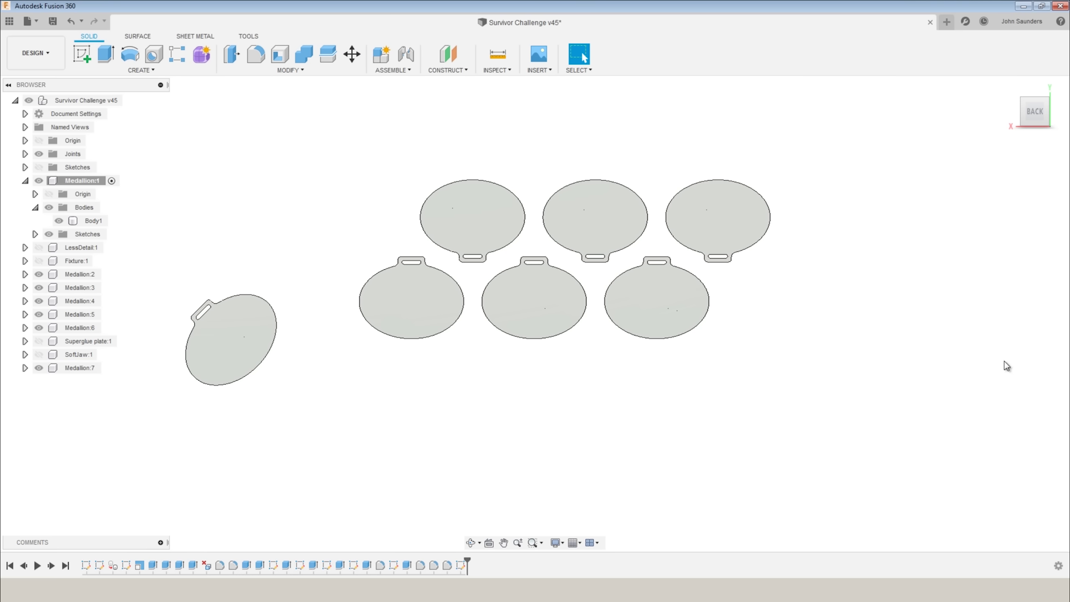
- Return to the Manufacture workspace and add the Ramp2 operation to a new pattern
shift+middle_drag(548, 380, 194, 170)
click(35, 52)
click(37, 177)
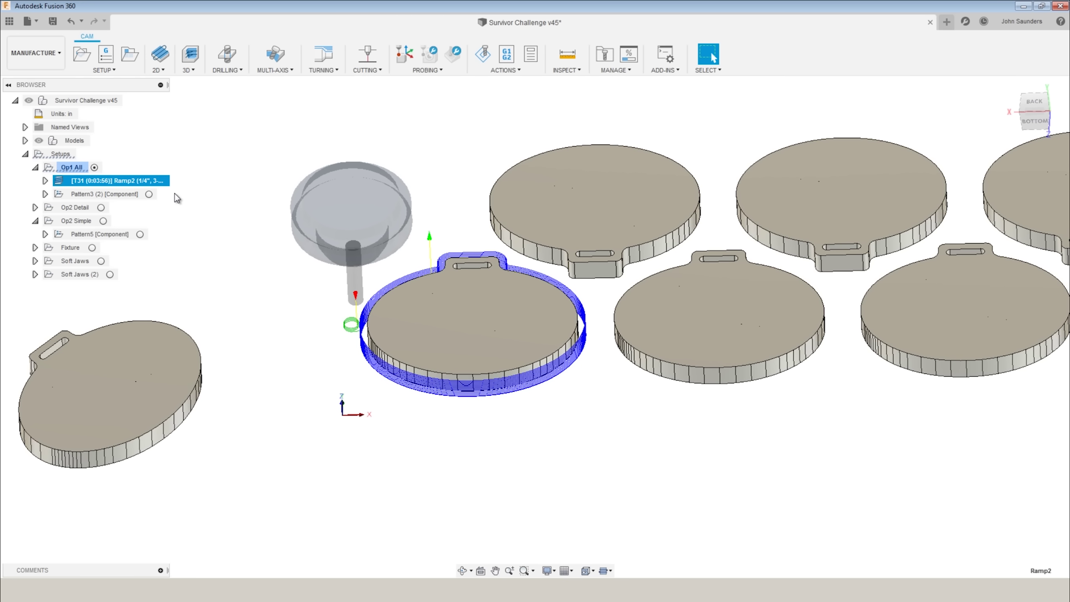
right_click(151, 181)
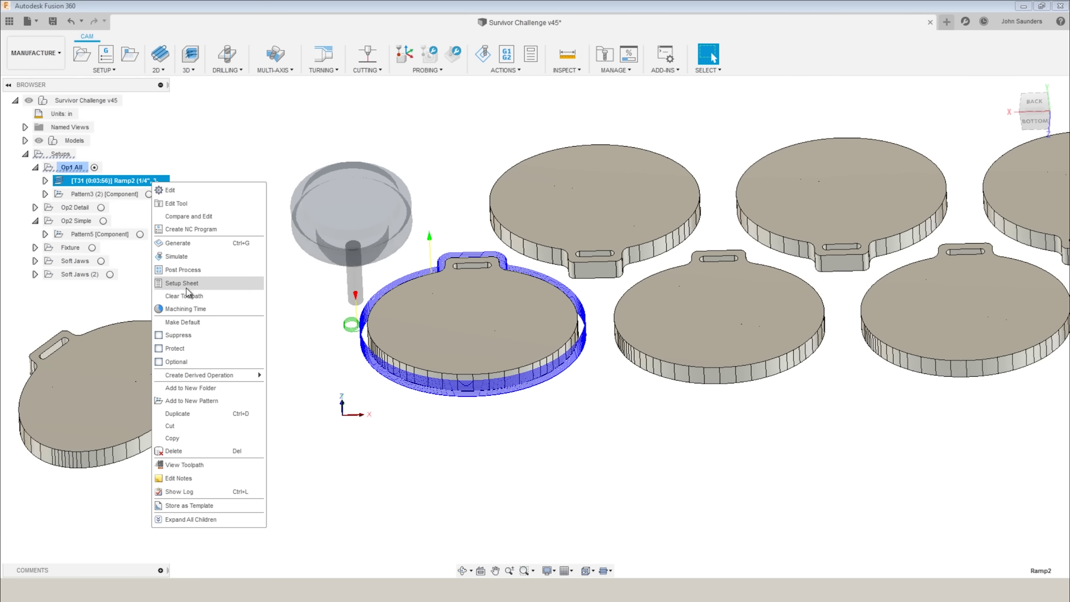
click(213, 401)
scroll(241, 305, down, 2)
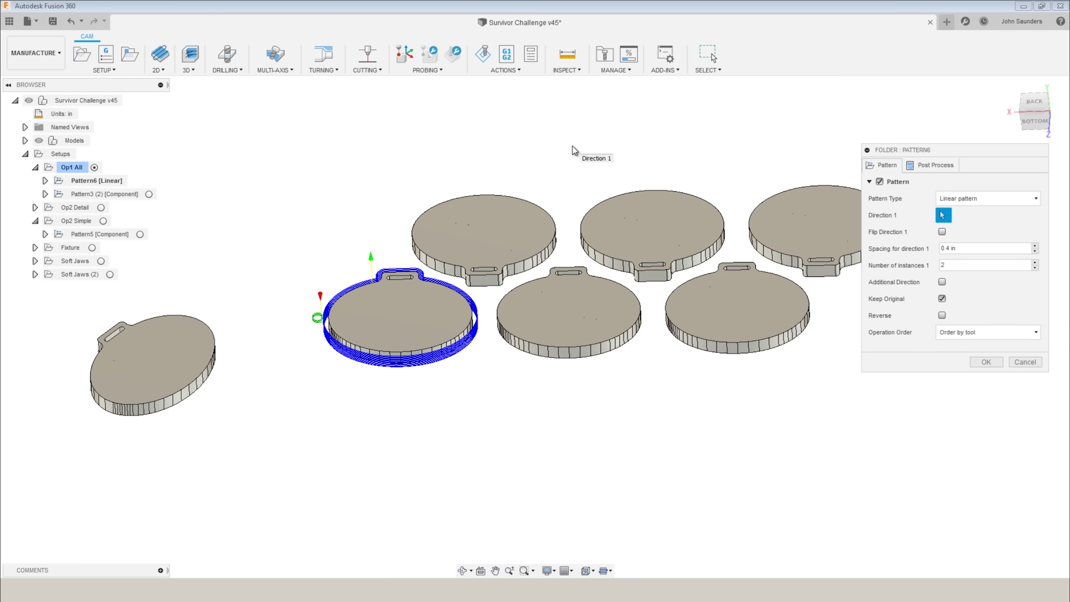
- Make it a Component pattern with Medallion:1 as source, turn off Automatic, and pick the rotated medallion as target
click(980, 201)
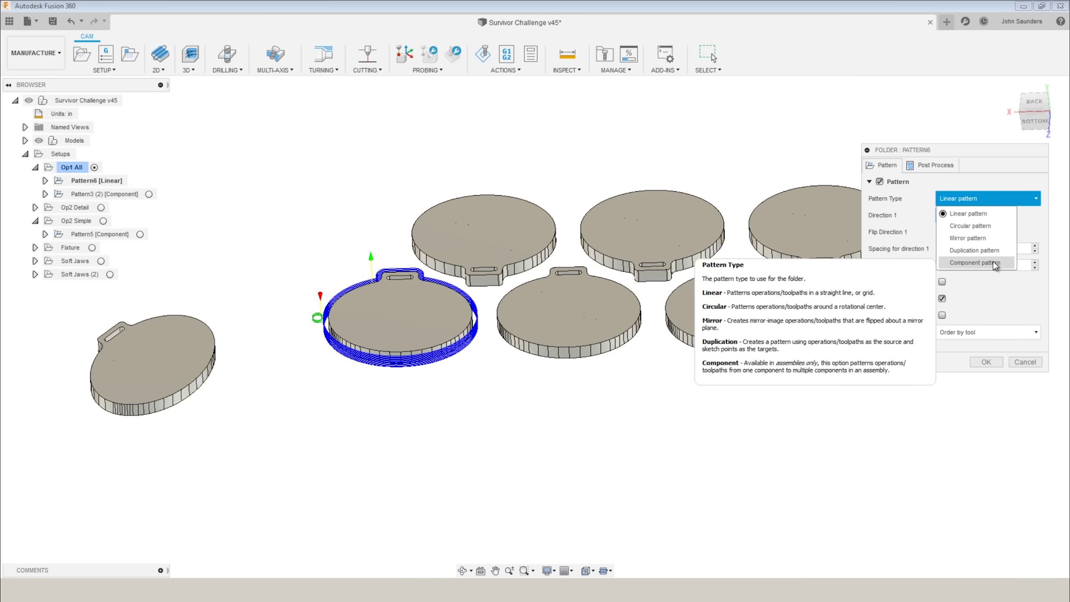
click(985, 262)
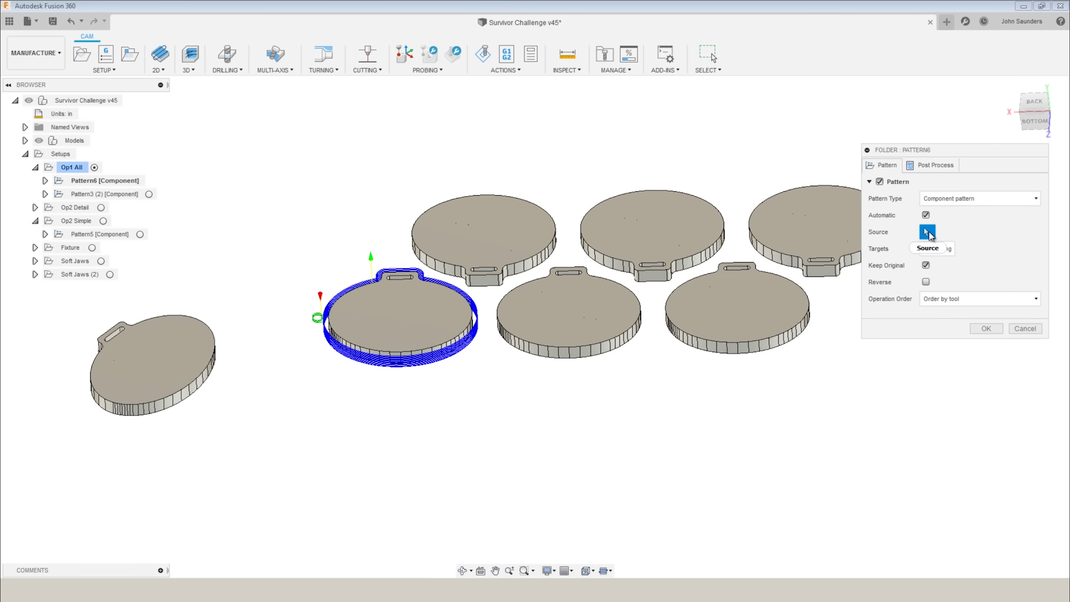
click(433, 308)
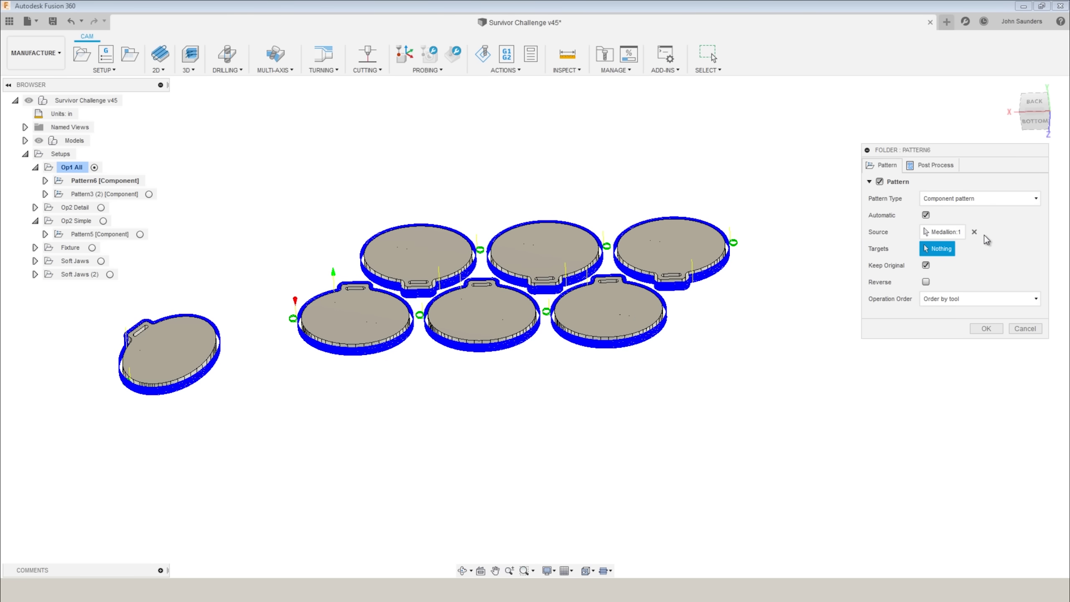
click(926, 215)
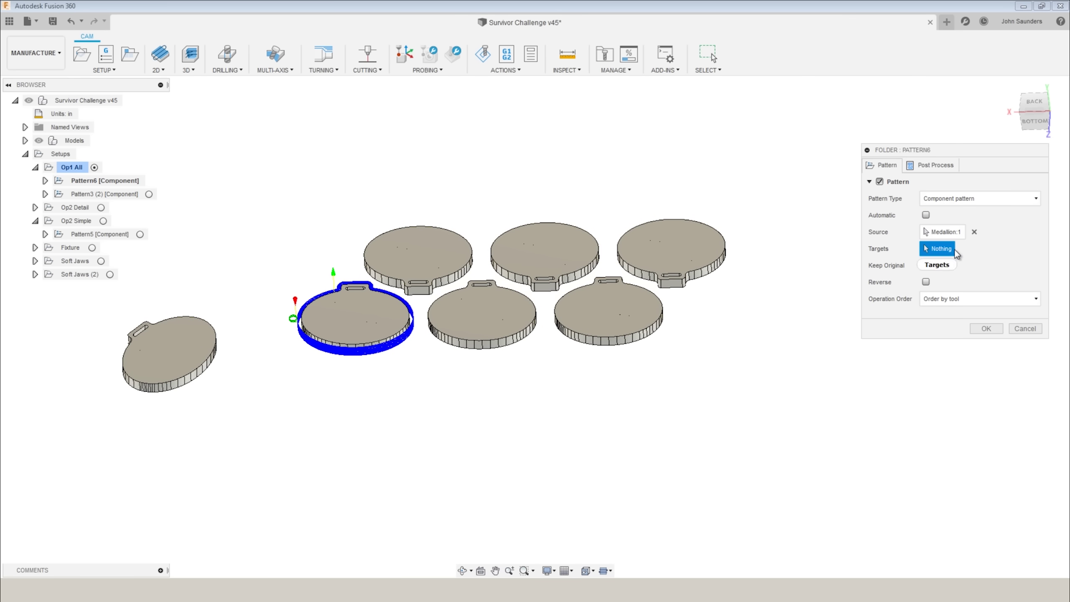
click(167, 353)
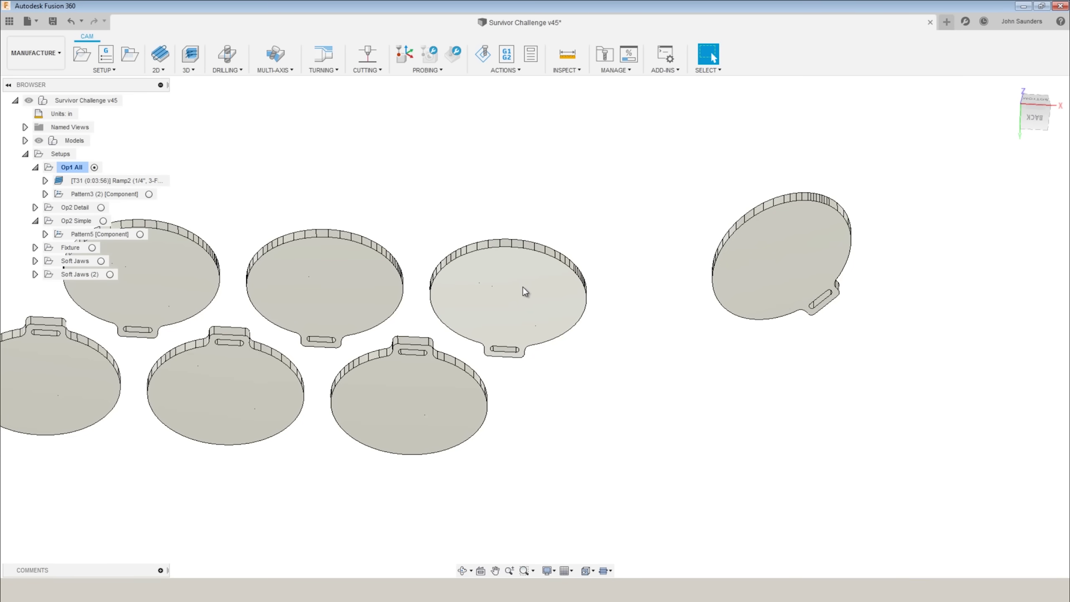
- Examine the medallions' plain backs and engraved fronts, and how they sit on the fixture plate
click(523, 287)
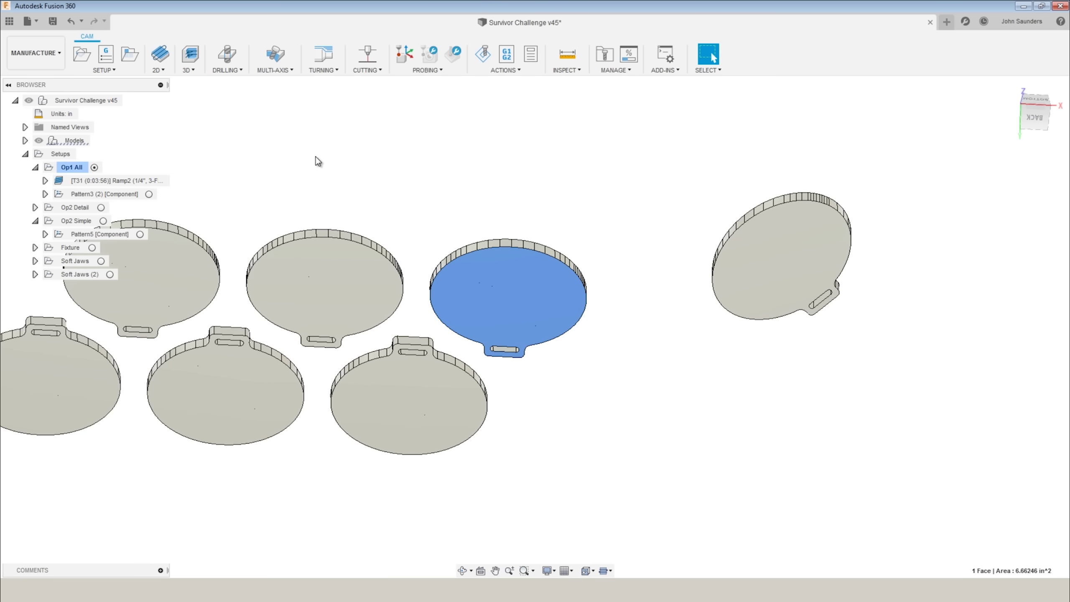
shift+middle_drag(316, 157, 172, 279)
shift+middle_drag(173, 318, 203, 350)
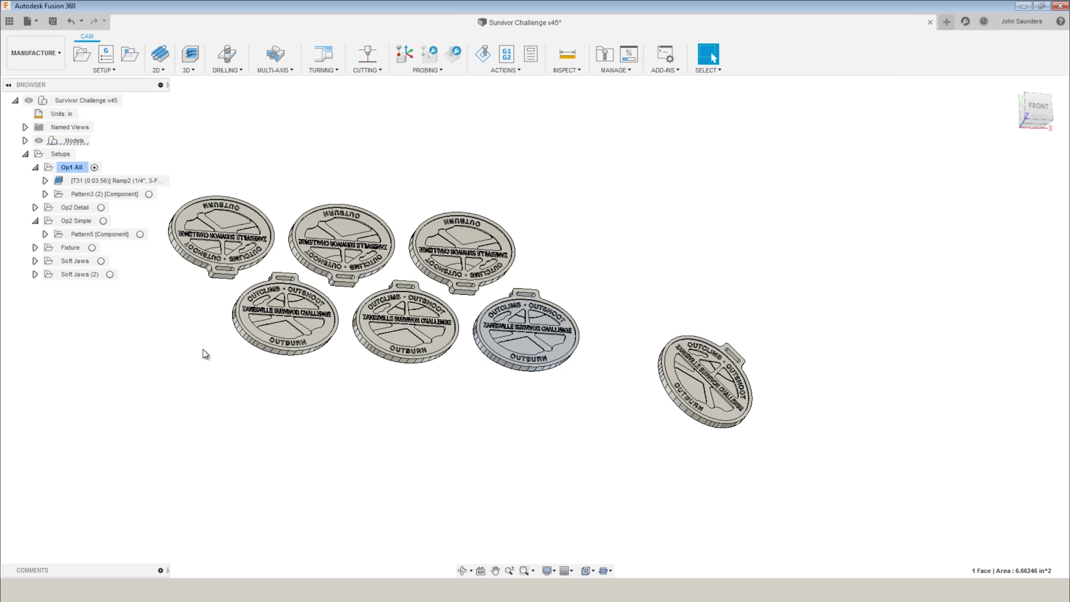
click(93, 248)
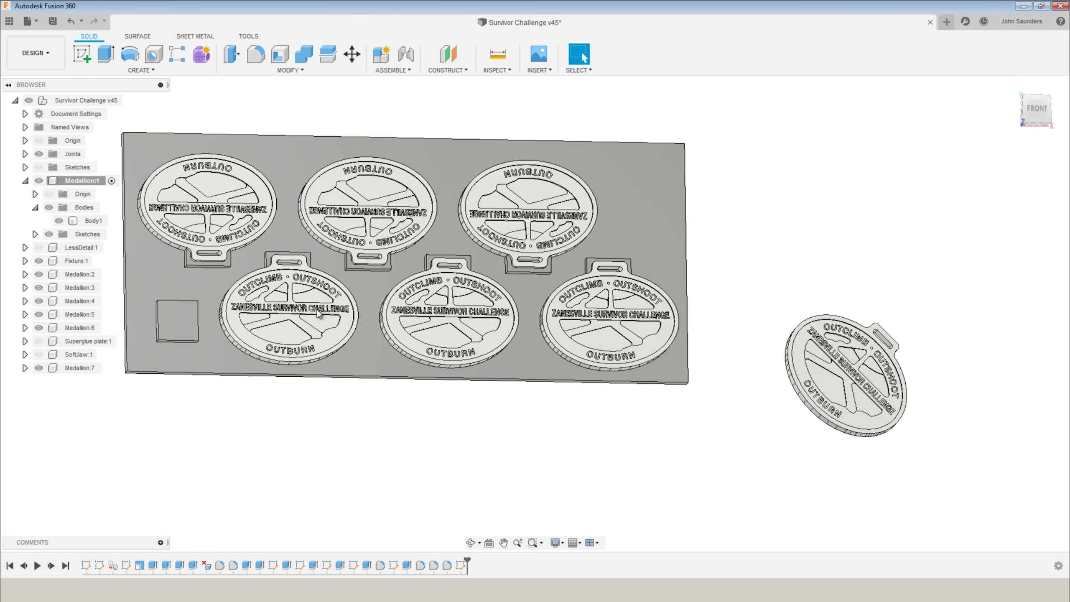
scroll(417, 297, up, 5)
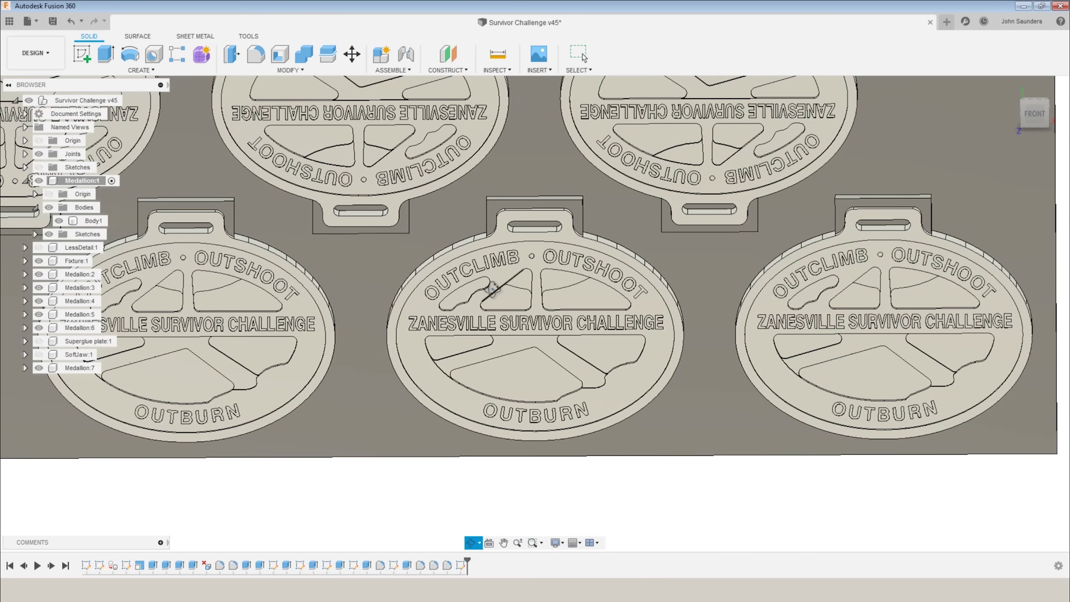
drag(492, 280, 500, 273)
key(Escape)
shift+middle_drag(500, 273, 425, 237)
scroll(422, 230, up, 5)
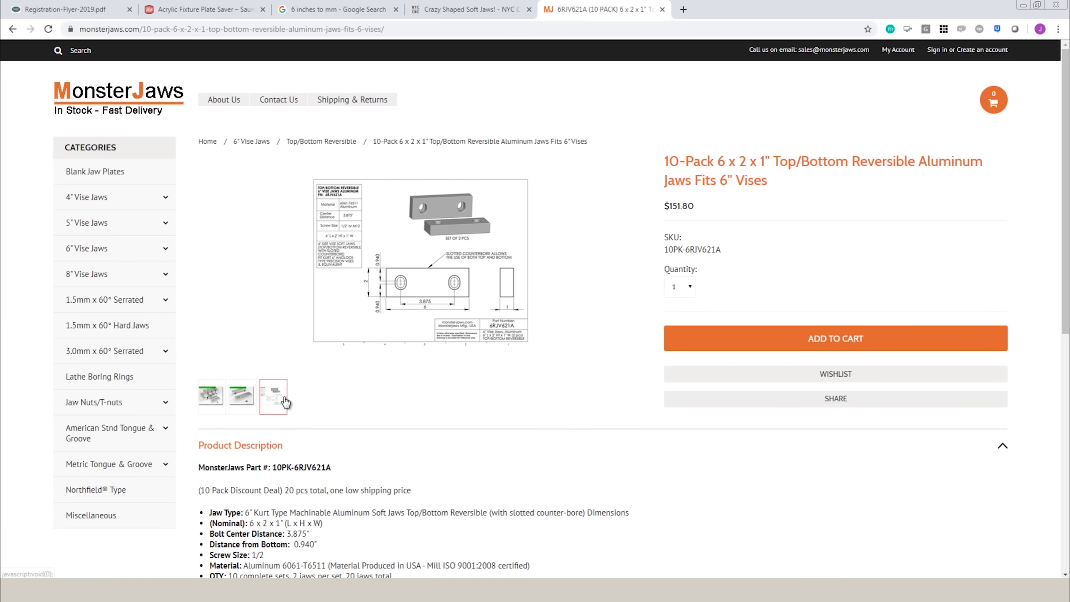
- View the enlarged dimension drawing and product photos of the 10-pack 6 x 2 x 1" reversible aluminum jaws on the MonsterJaws page
click(460, 285)
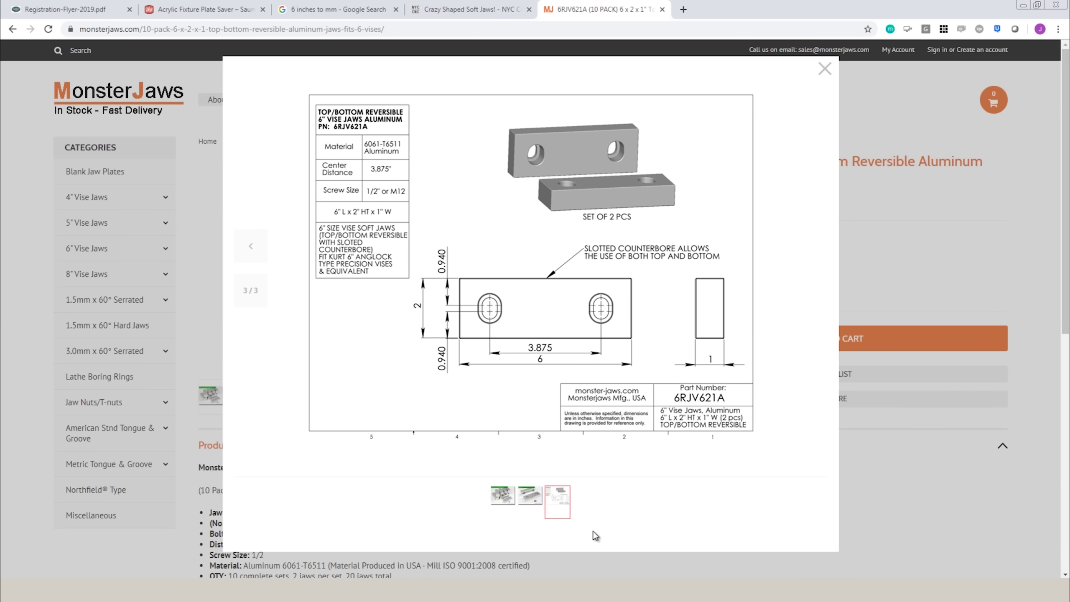
click(527, 505)
click(495, 499)
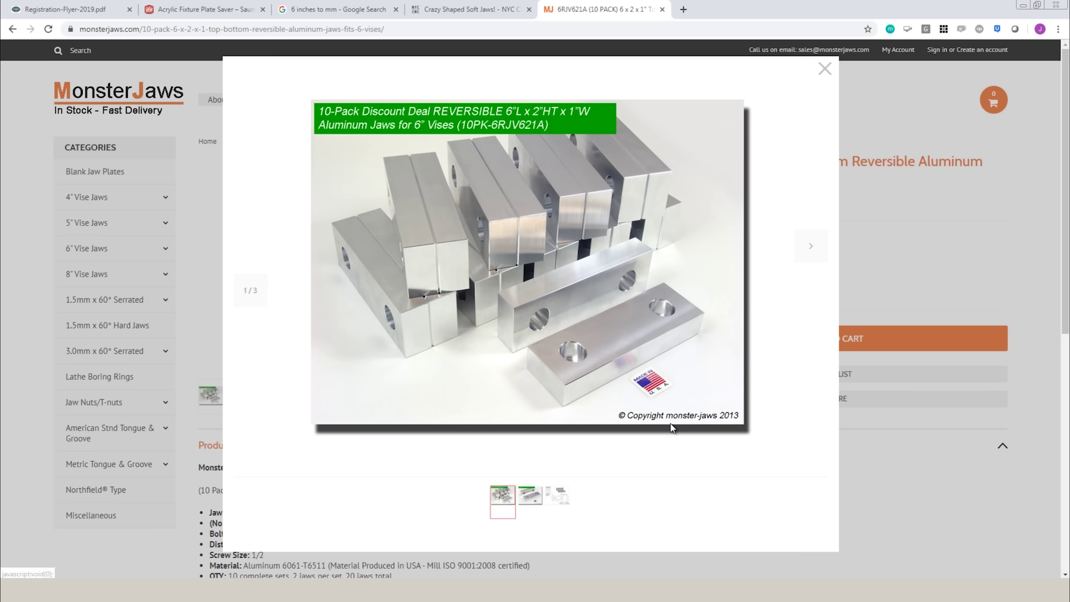
click(897, 285)
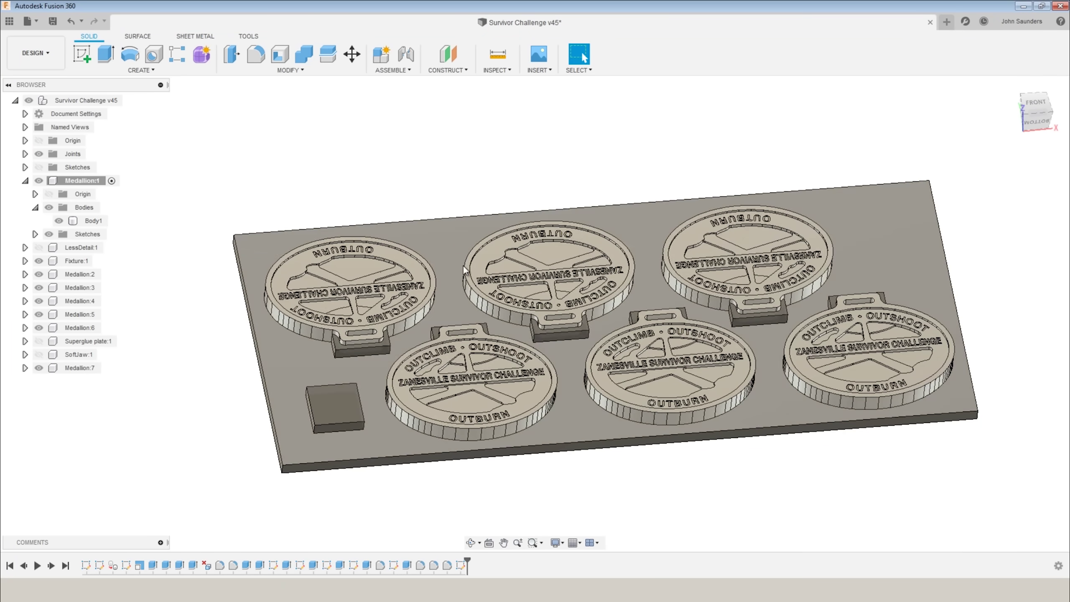
- Undo the last change in the Survivor Challenge design in Fusion 360
key(ctrl+z)
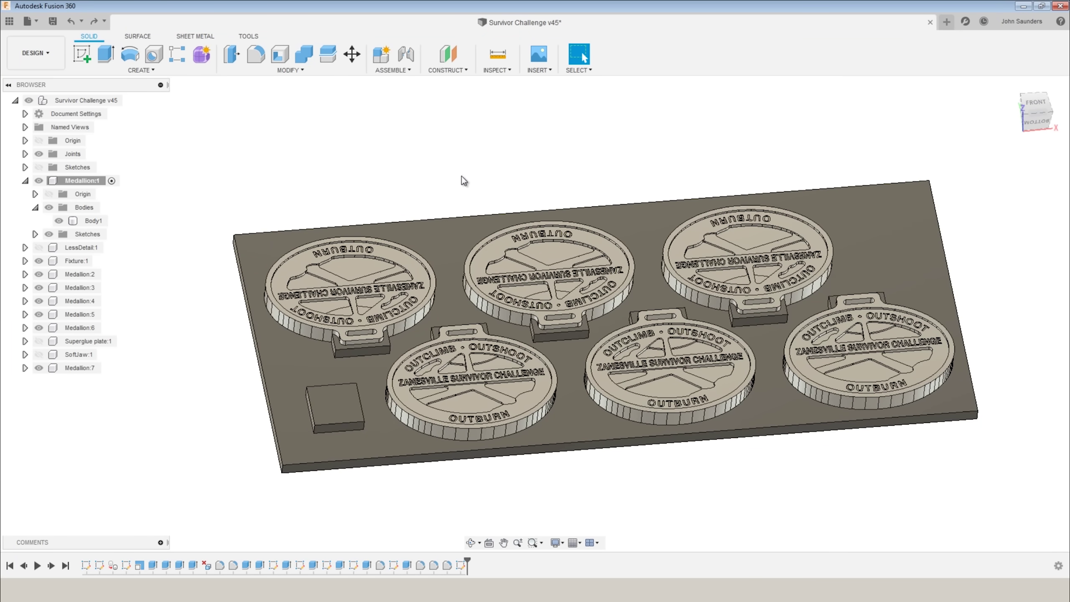